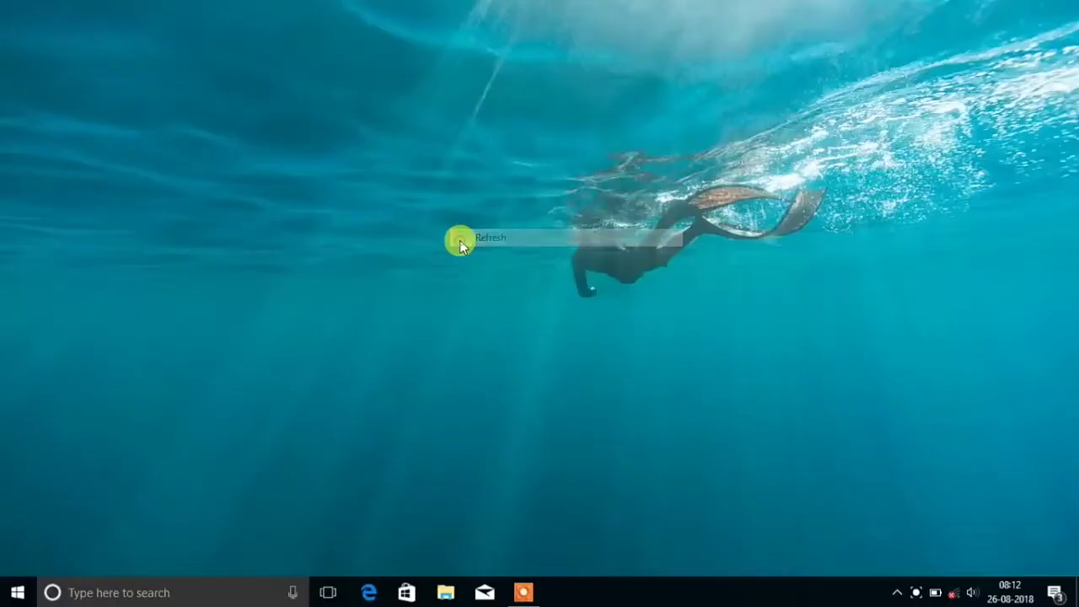
# Step: Refresh the desktop, launch AVS Document Converter from its shortcut, and begin adding a file
pyautogui.rightClick(462, 235)
pyautogui.click(473, 306)
pyautogui.click(28, 291)
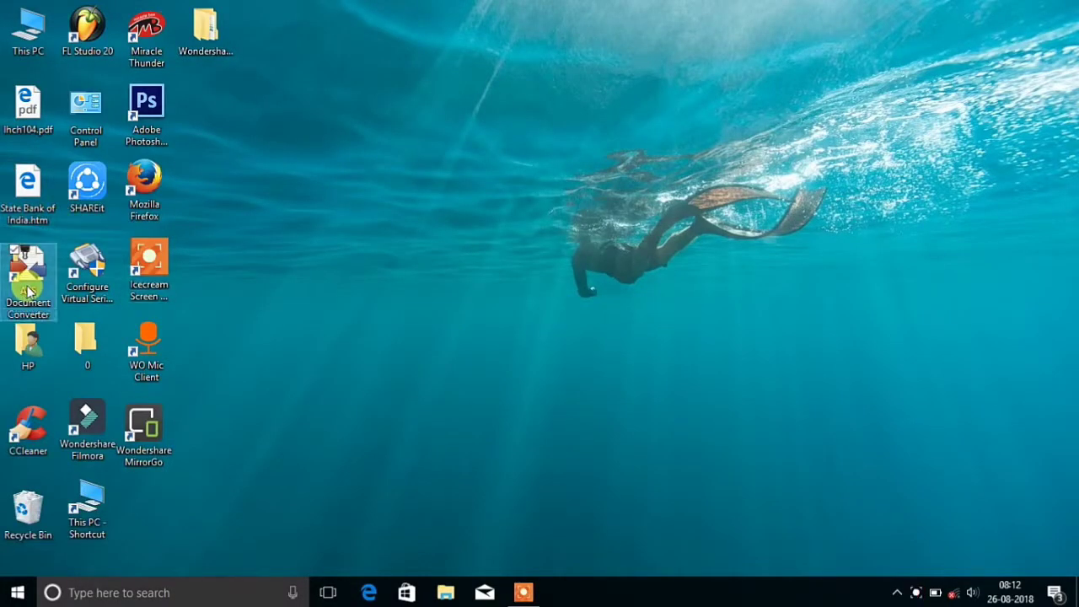
pyautogui.rightClick(278, 135)
pyautogui.click(303, 205)
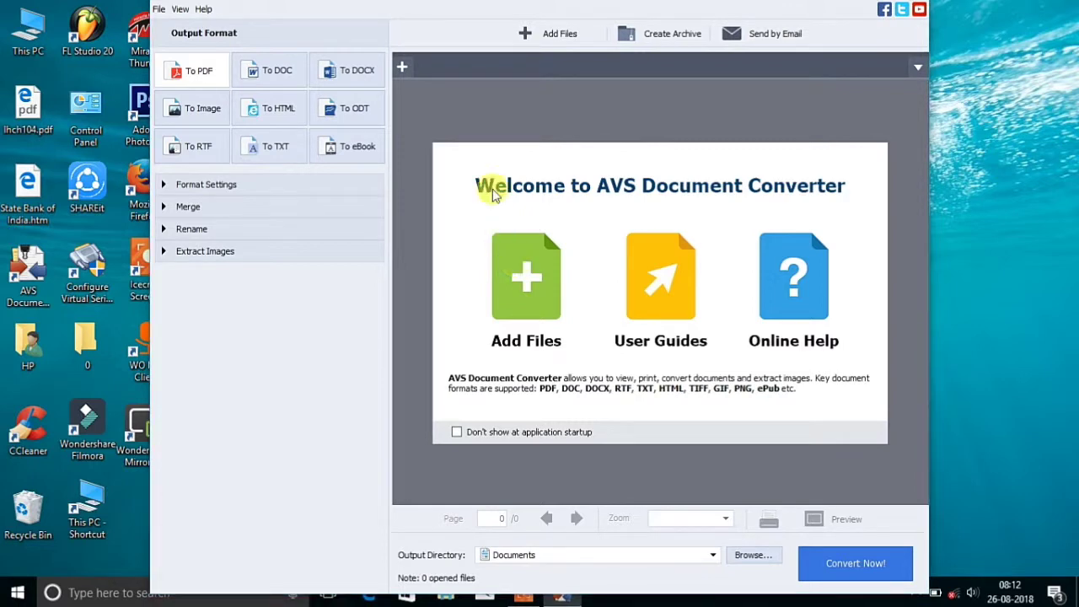
pyautogui.click(527, 274)
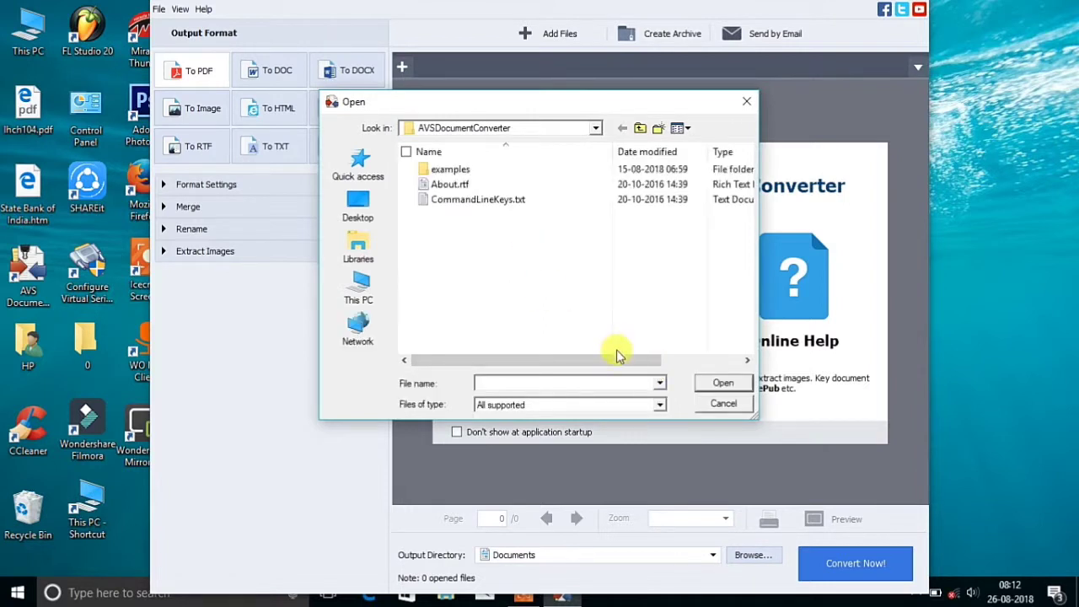
# Step: Load lhch104.pdf from the Desktop, with the file list filtered to PDF files
pyautogui.click(660, 405)
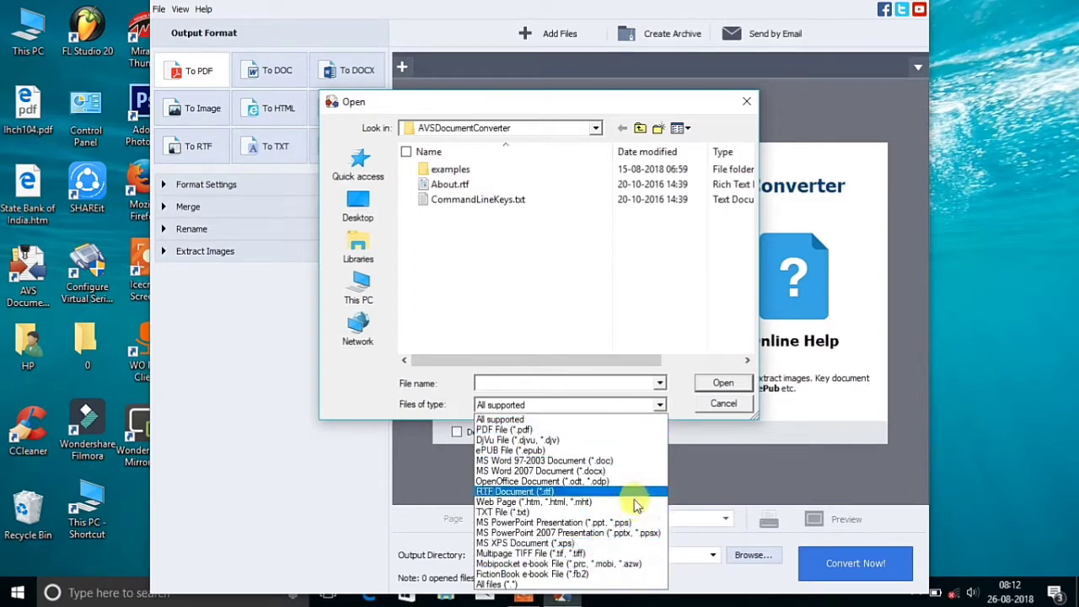
pyautogui.click(621, 431)
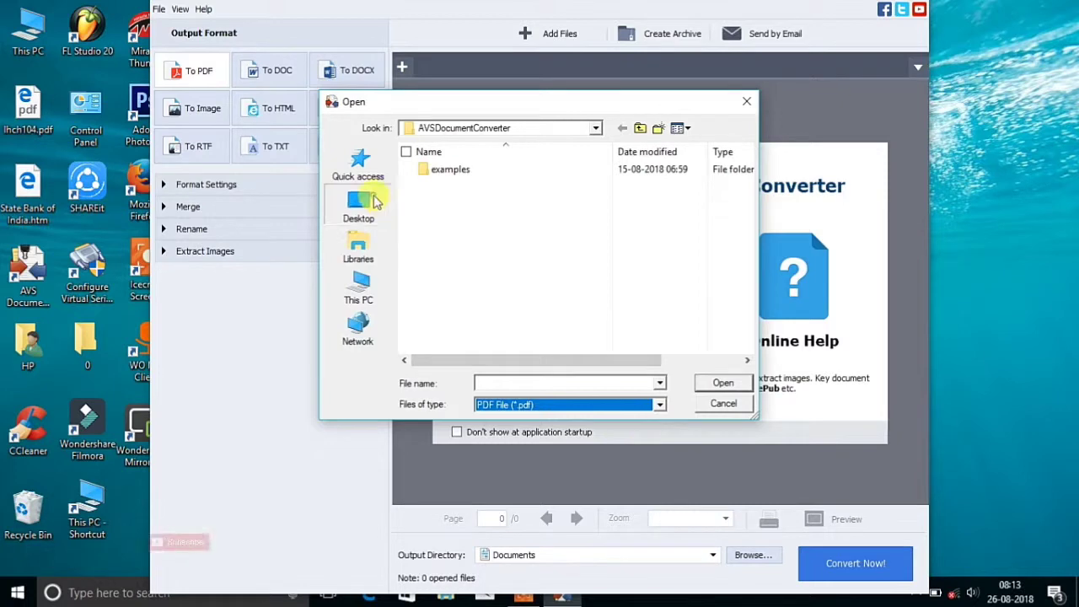
pyautogui.click(358, 202)
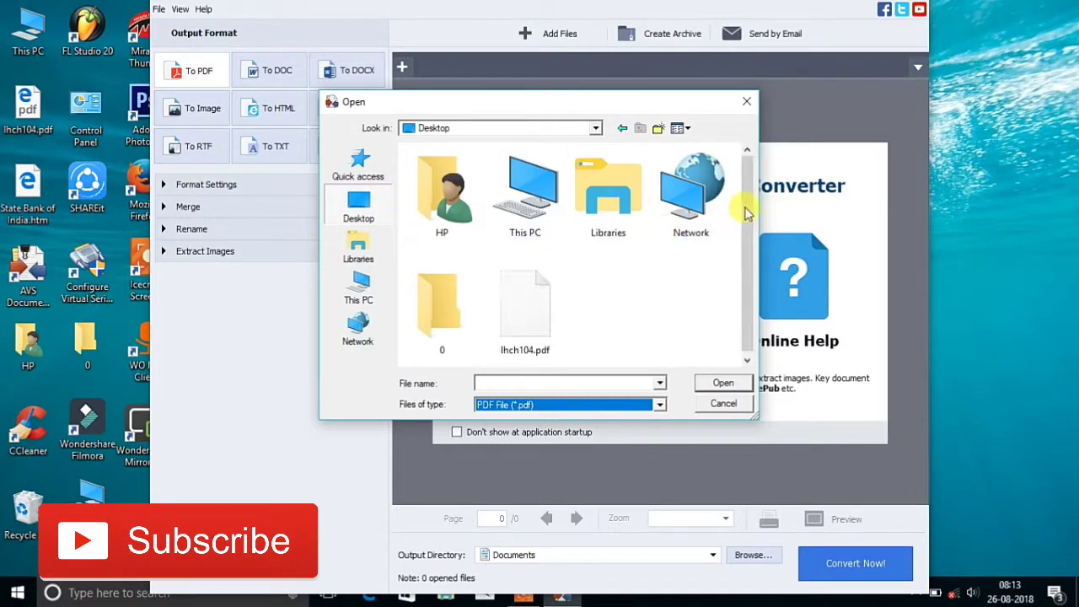
pyautogui.click(615, 309)
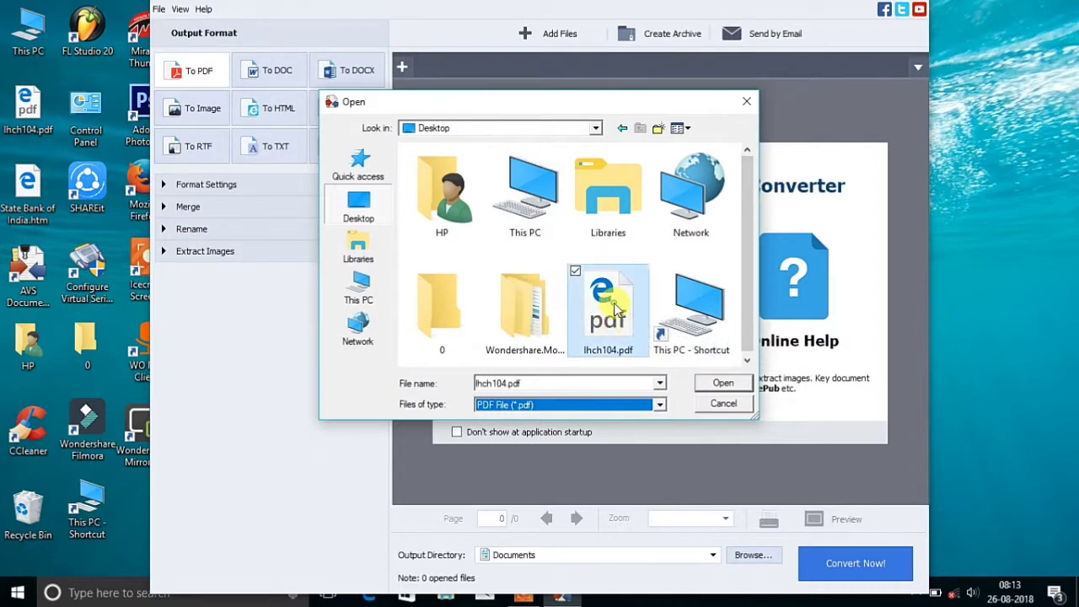
pyautogui.click(717, 382)
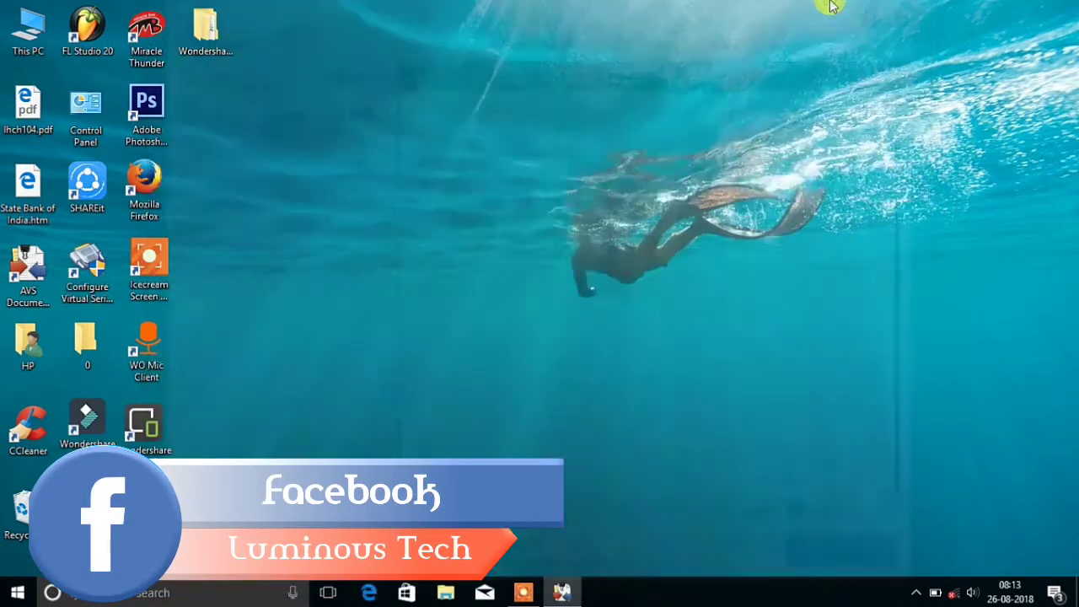
# Step: Restore the converter from the taskbar and maximize it, showing page 1 of 28
pyautogui.click(562, 593)
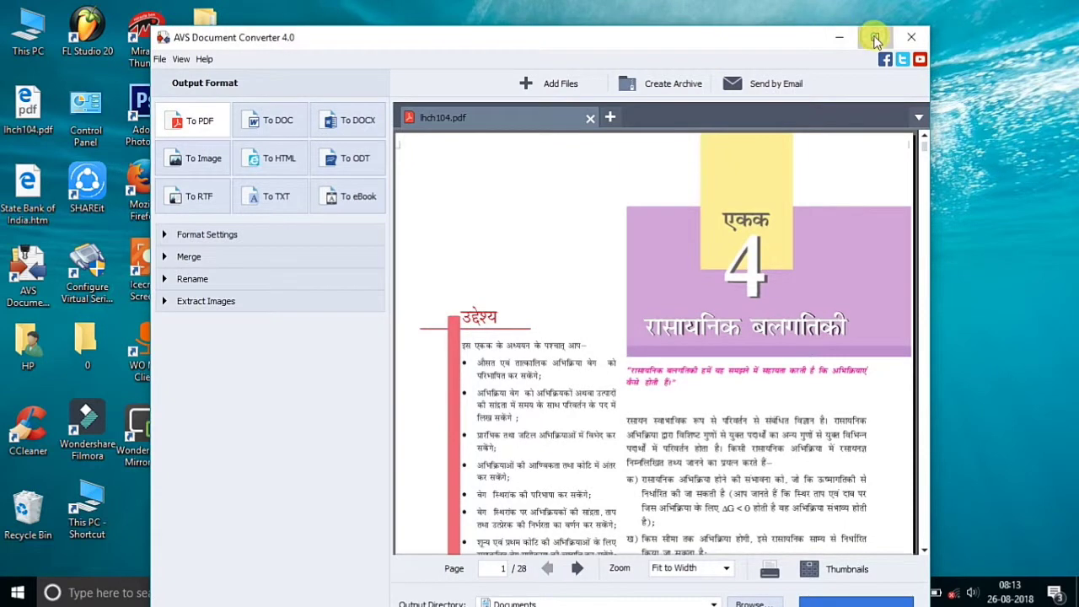
pyautogui.click(875, 40)
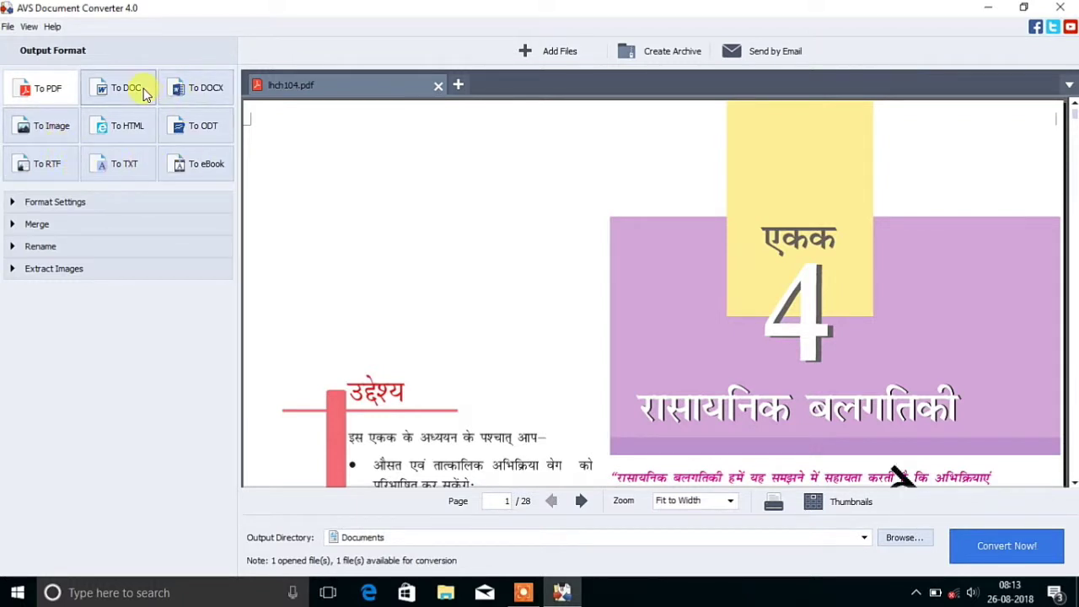
# Step: Convert lhch104.pdf to JPEG images via To Image, then open the output Documents folder
pyautogui.click(64, 141)
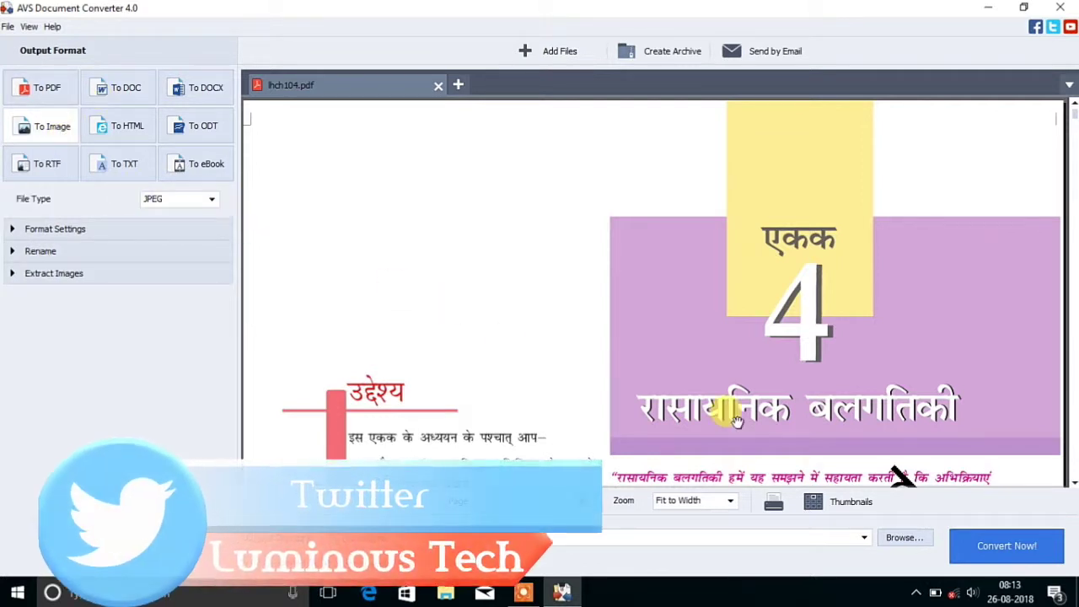
pyautogui.click(1000, 546)
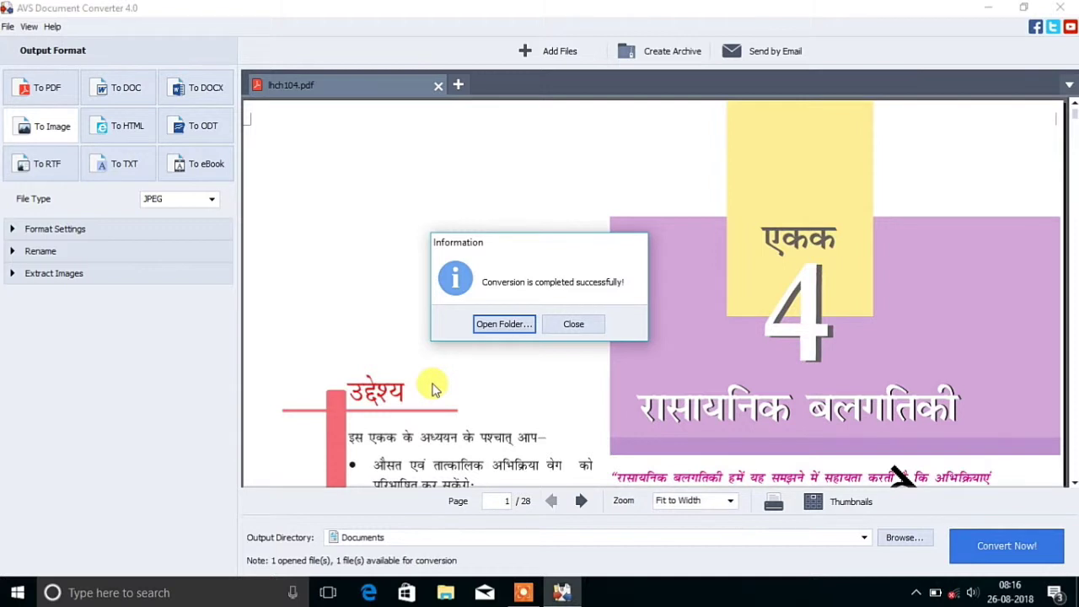
pyautogui.click(505, 325)
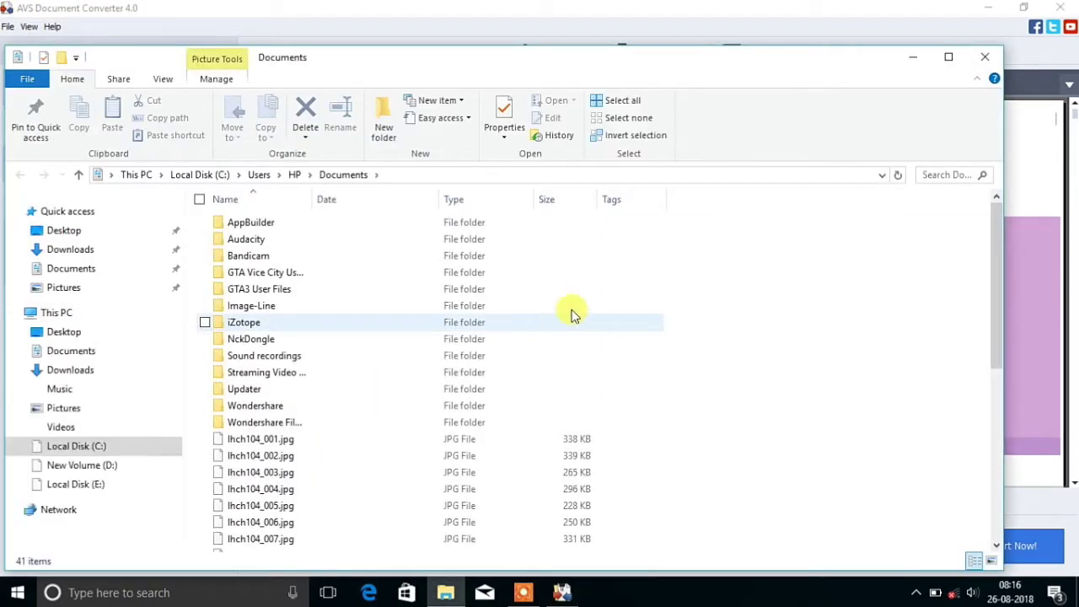
# Step: Browse lhch104_001.jpg to lhch104_028.jpg as Large icons, then close the Documents window
pyautogui.moveTo(998, 284); pyautogui.dragTo(998, 494)
pyautogui.click(992, 561)
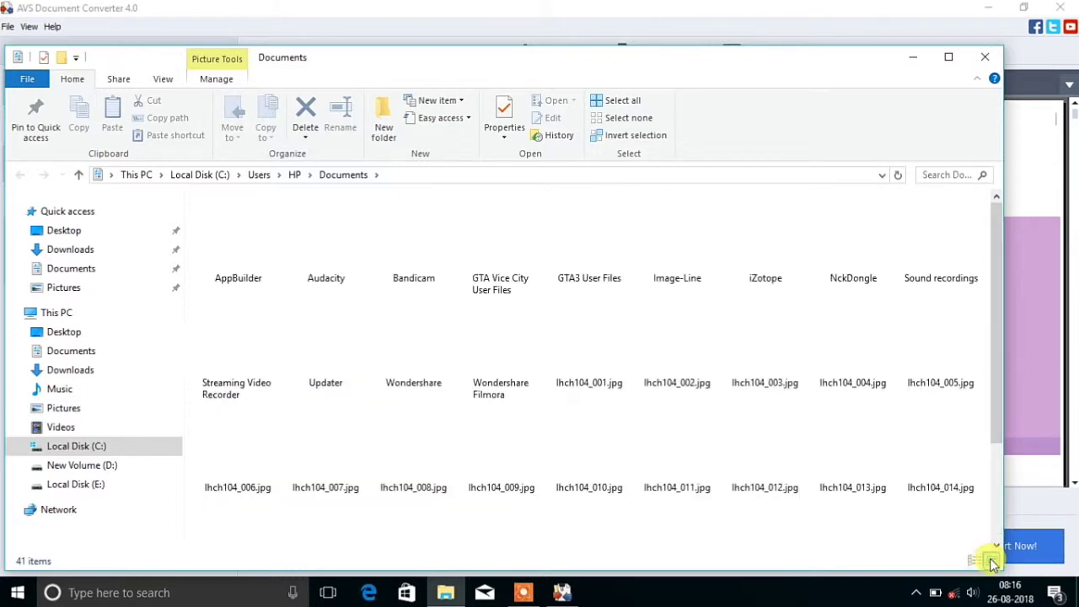
pyautogui.moveTo(995, 361); pyautogui.dragTo(1004, 482)
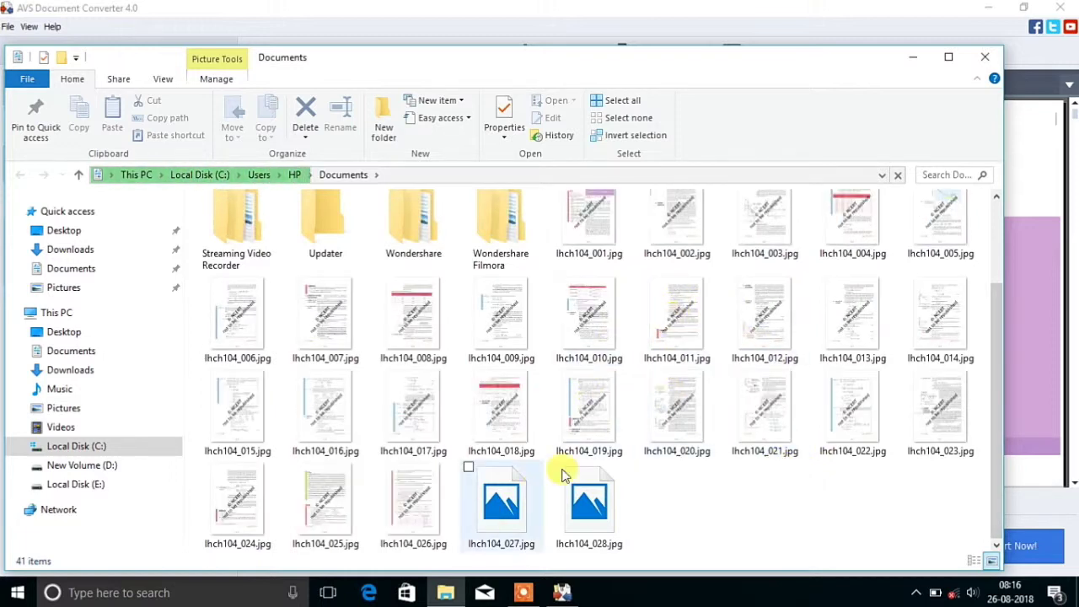
pyautogui.click(984, 57)
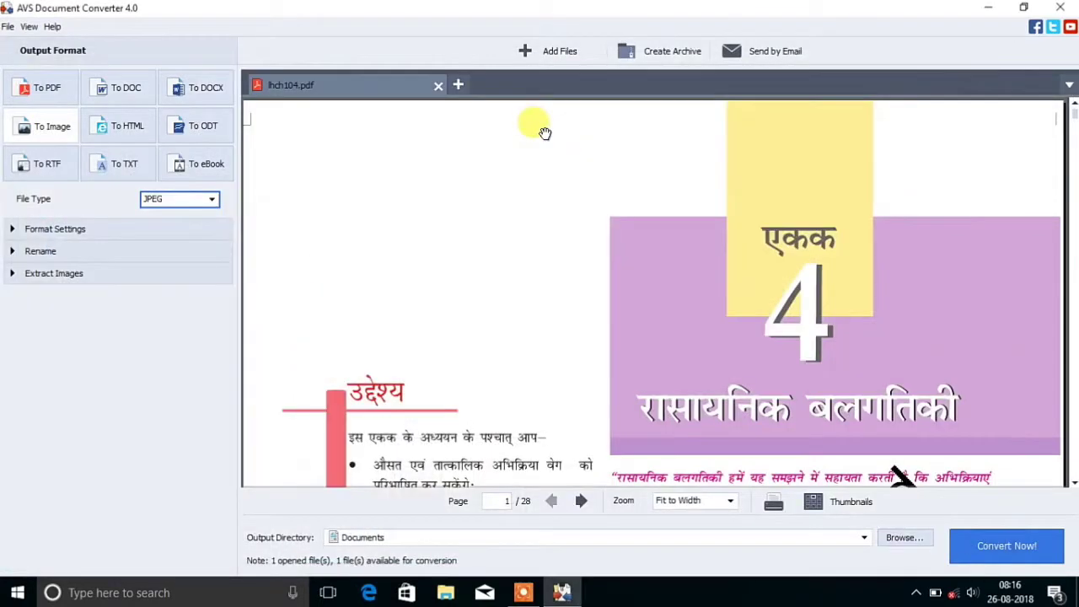
# Step: Select To TXT as the output format after briefly switching to To HTML
pyautogui.click(107, 169)
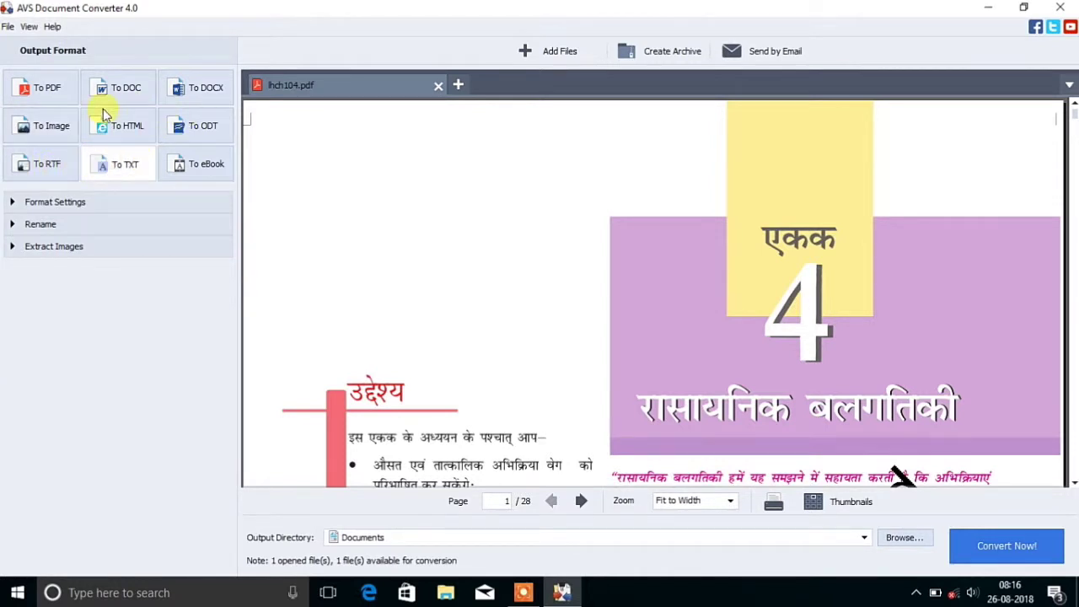
pyautogui.click(114, 133)
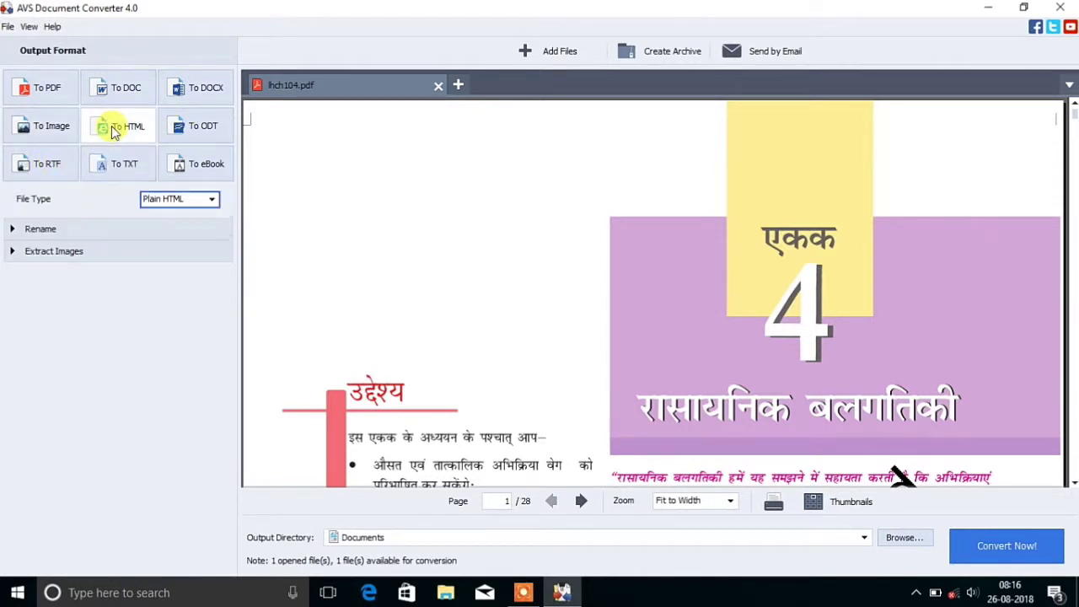
pyautogui.click(129, 162)
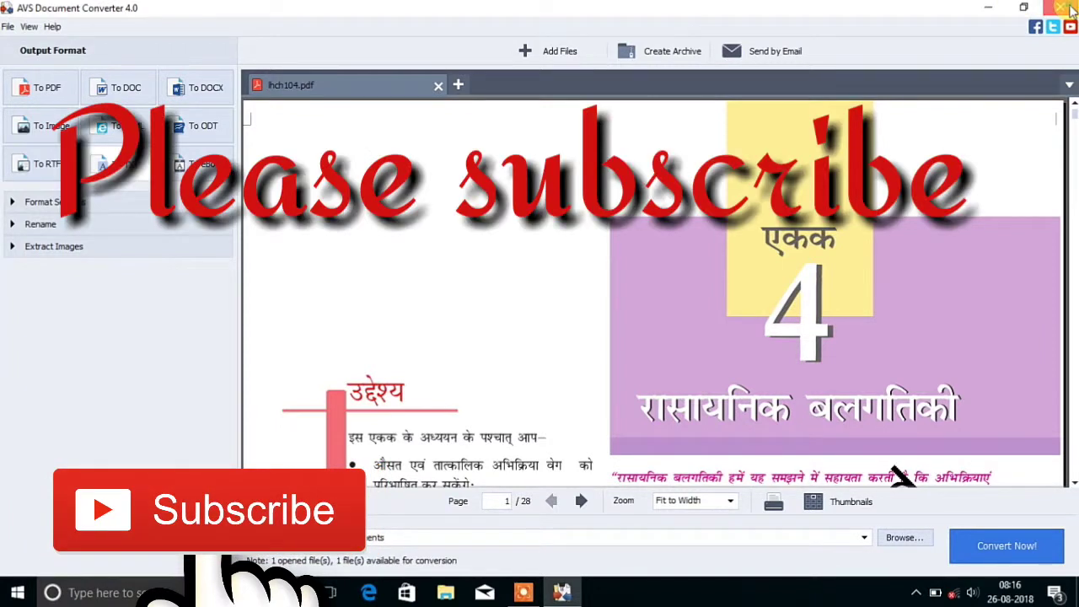
# Step: Exit the converter and dismiss the AVS4YOU 70% discount offer
pyautogui.click(1069, 8)
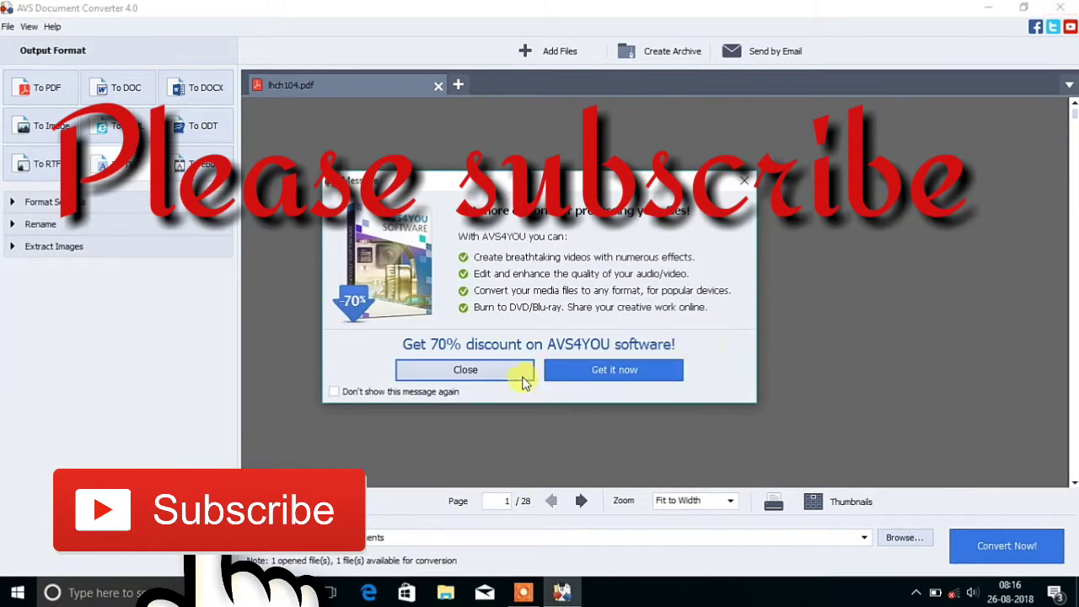
pyautogui.click(466, 370)
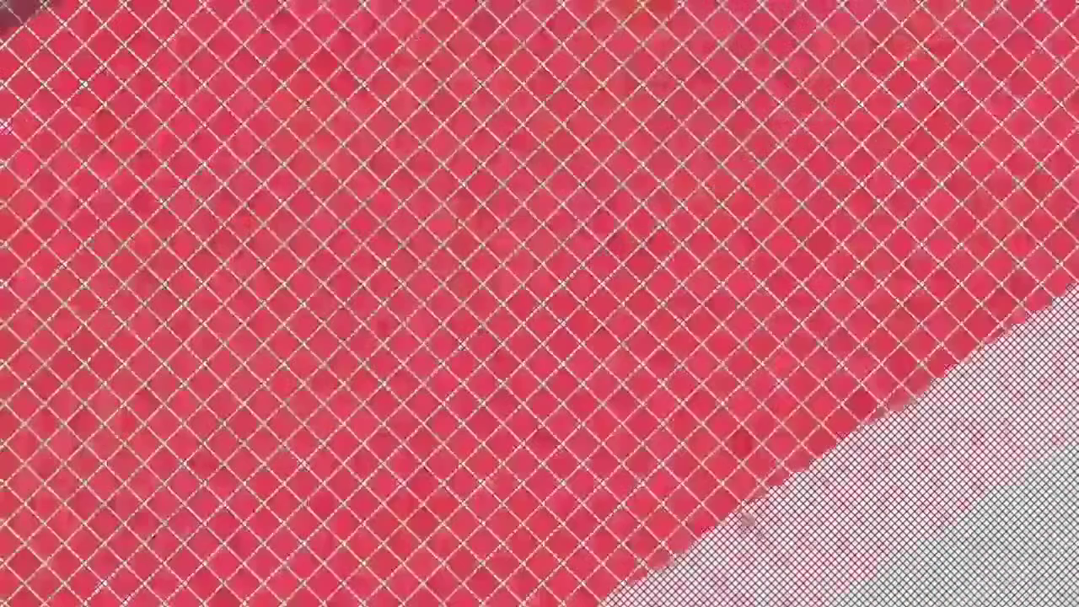